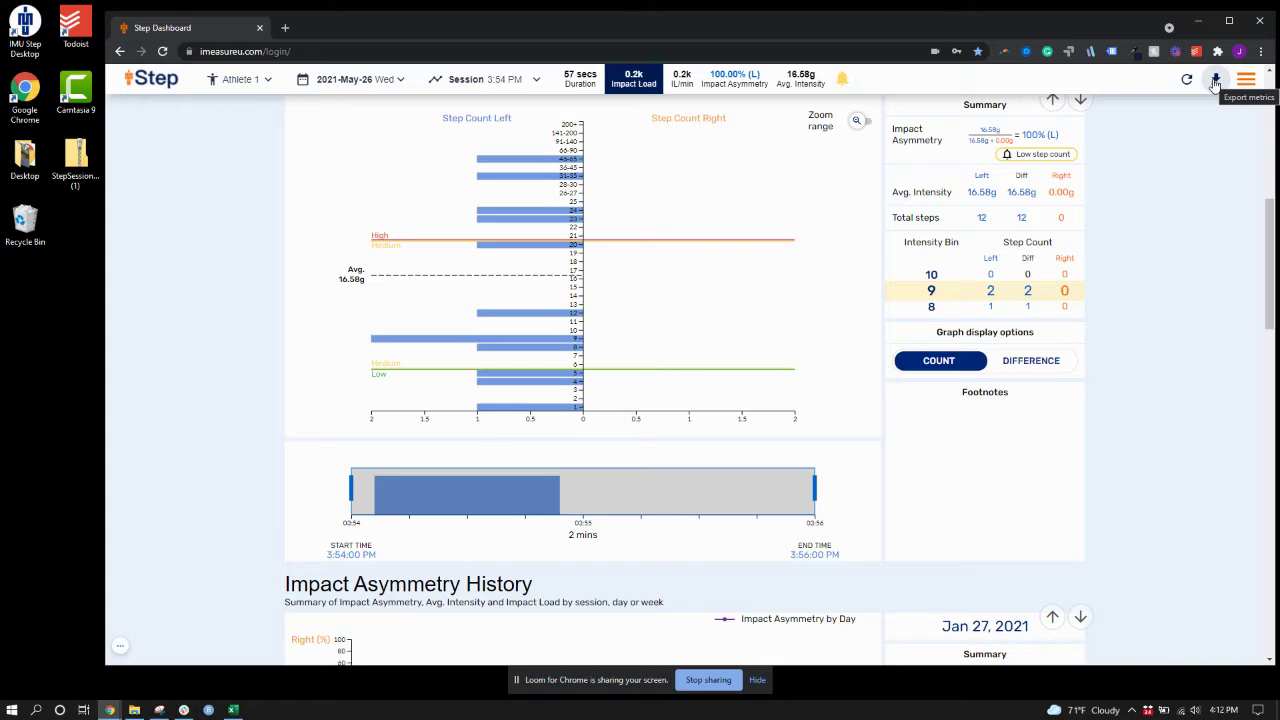
- Minimise the Chrome Step Dashboard window to show the desktop with the StepSession zip
left_click(1201, 24)
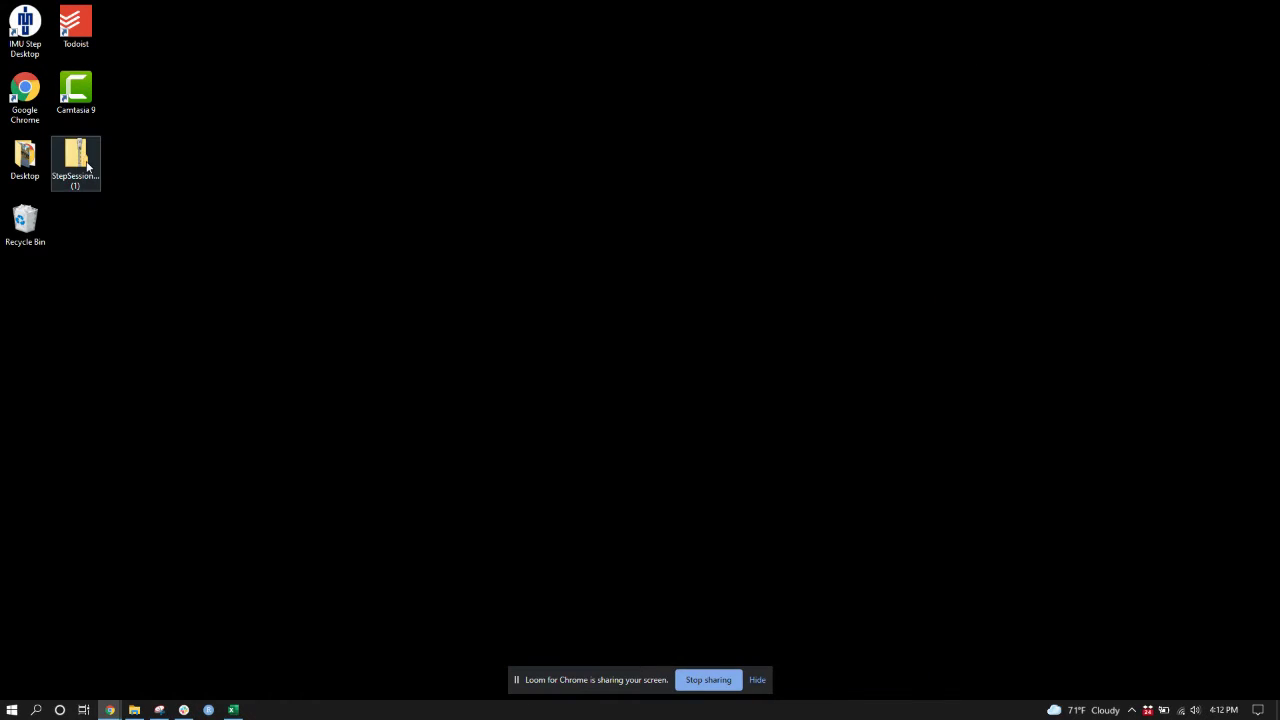
- Extract all of the StepSessionSummaryExport (1) zip into a same-named folder on the desktop
left_click(86, 167)
right_click(85, 160)
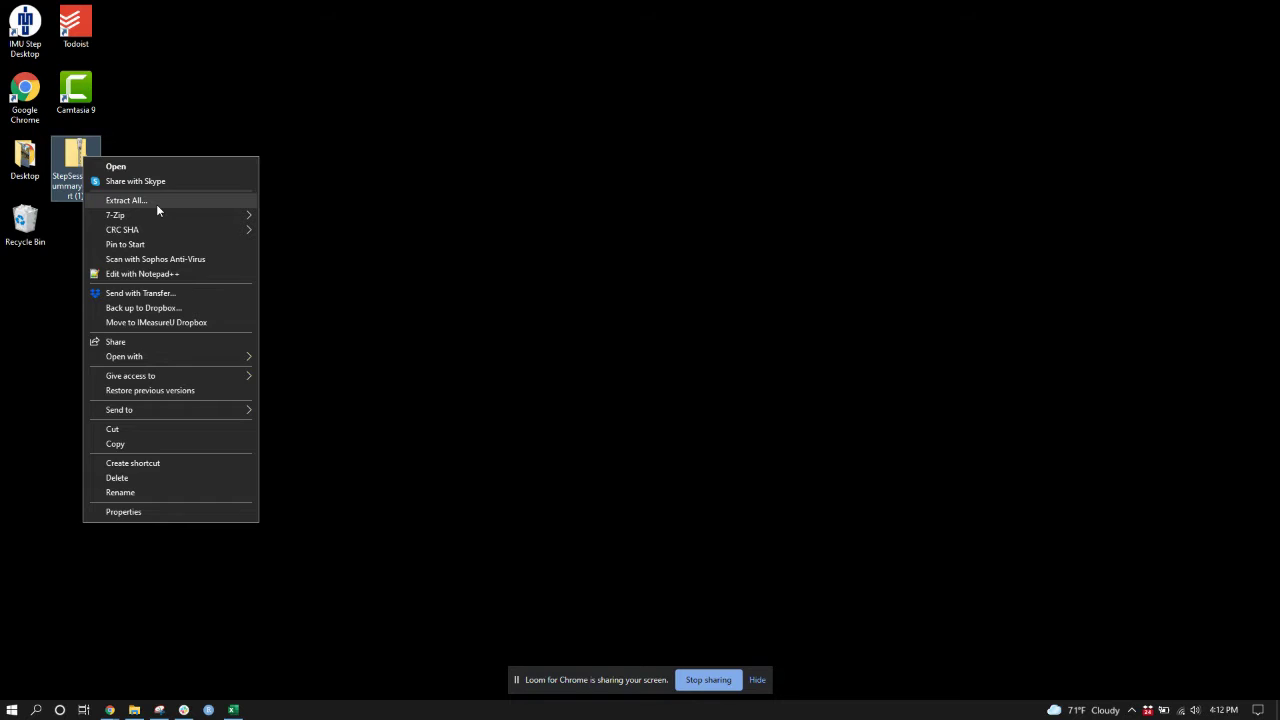
left_click(126, 200)
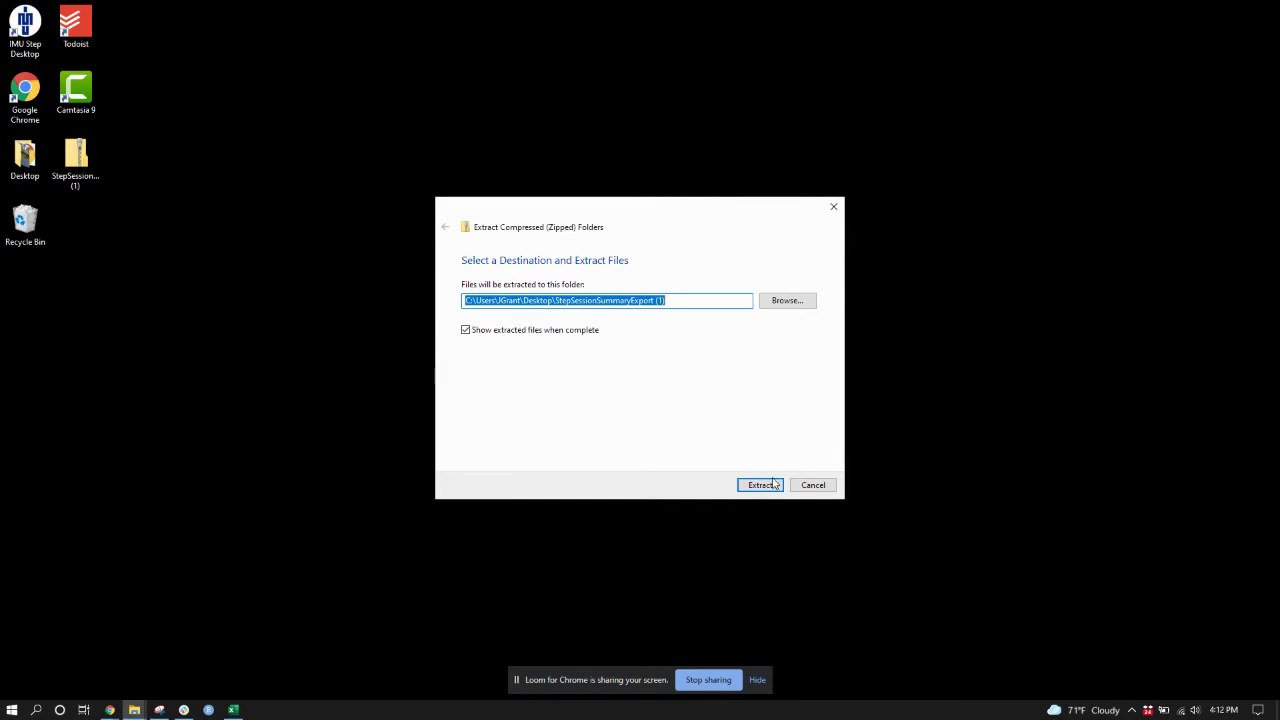
left_click(770, 486)
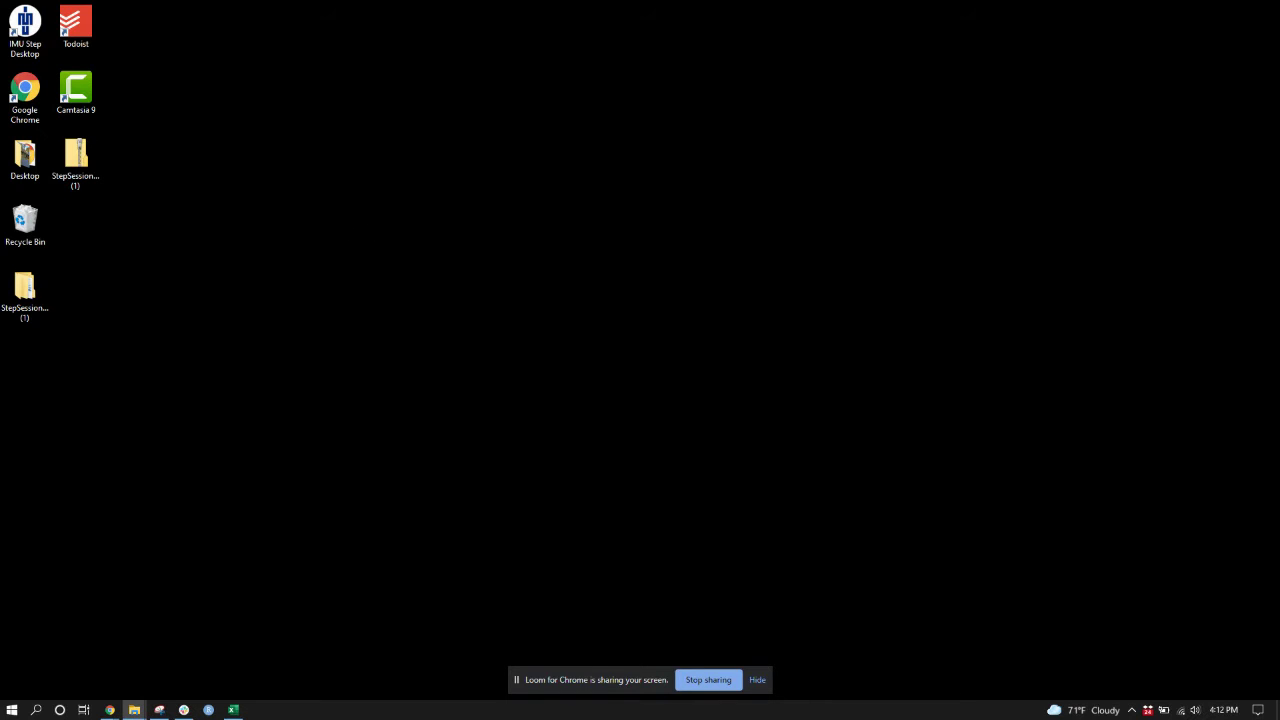
- In the Bulk Export Report workbook, start a Data > Get Data > From File > From Folder import
key("alt+Tab")
left_click_drag(724, 114, 816, 52)
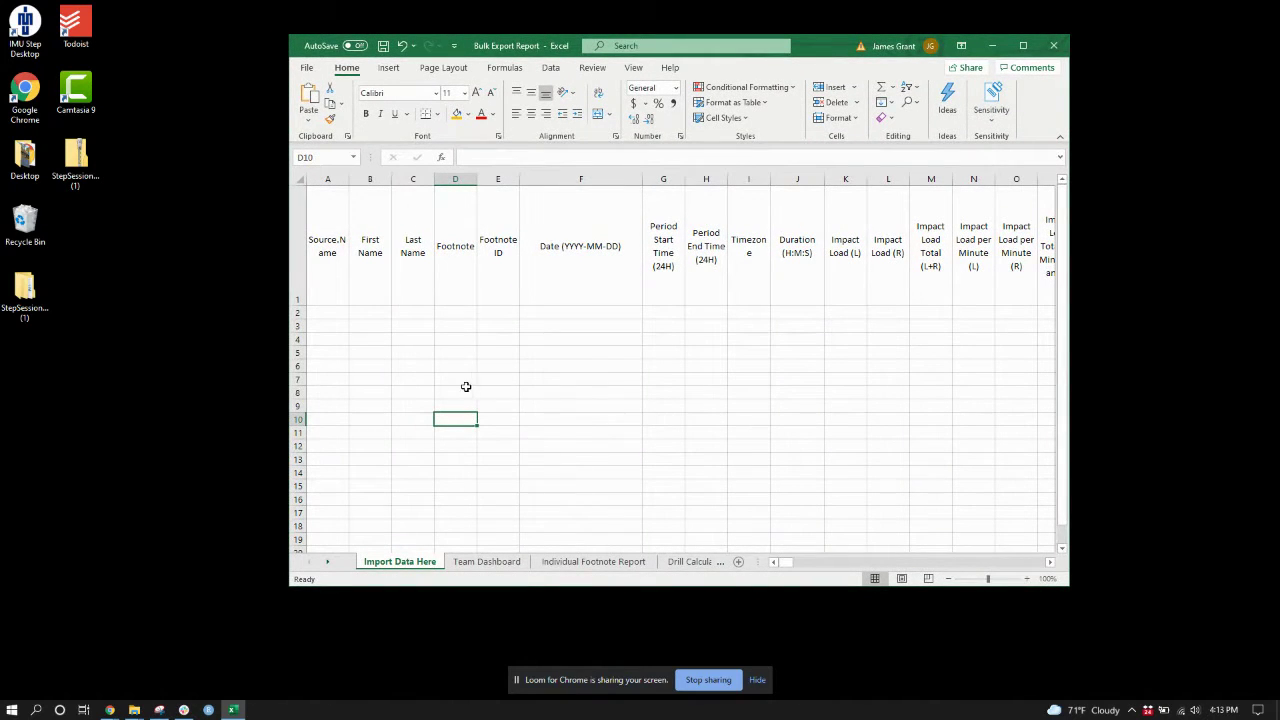
left_click(550, 67)
left_click(314, 104)
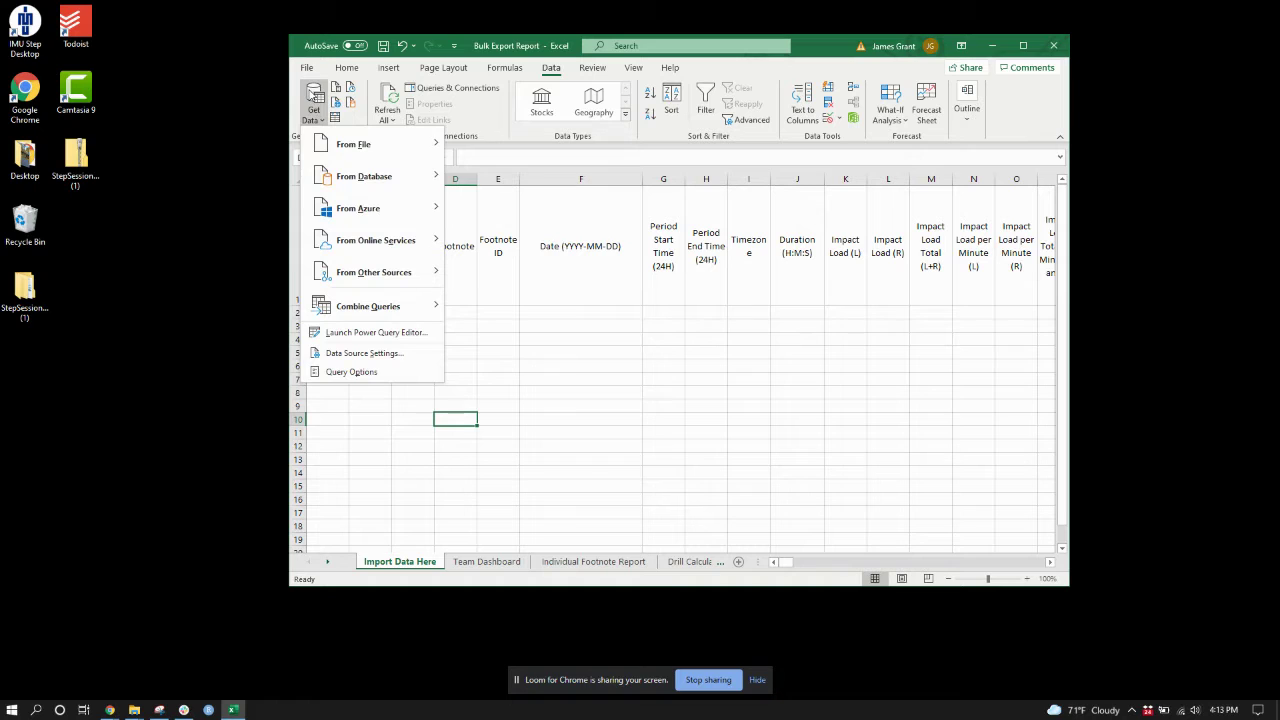
mouse_move(335, 146)
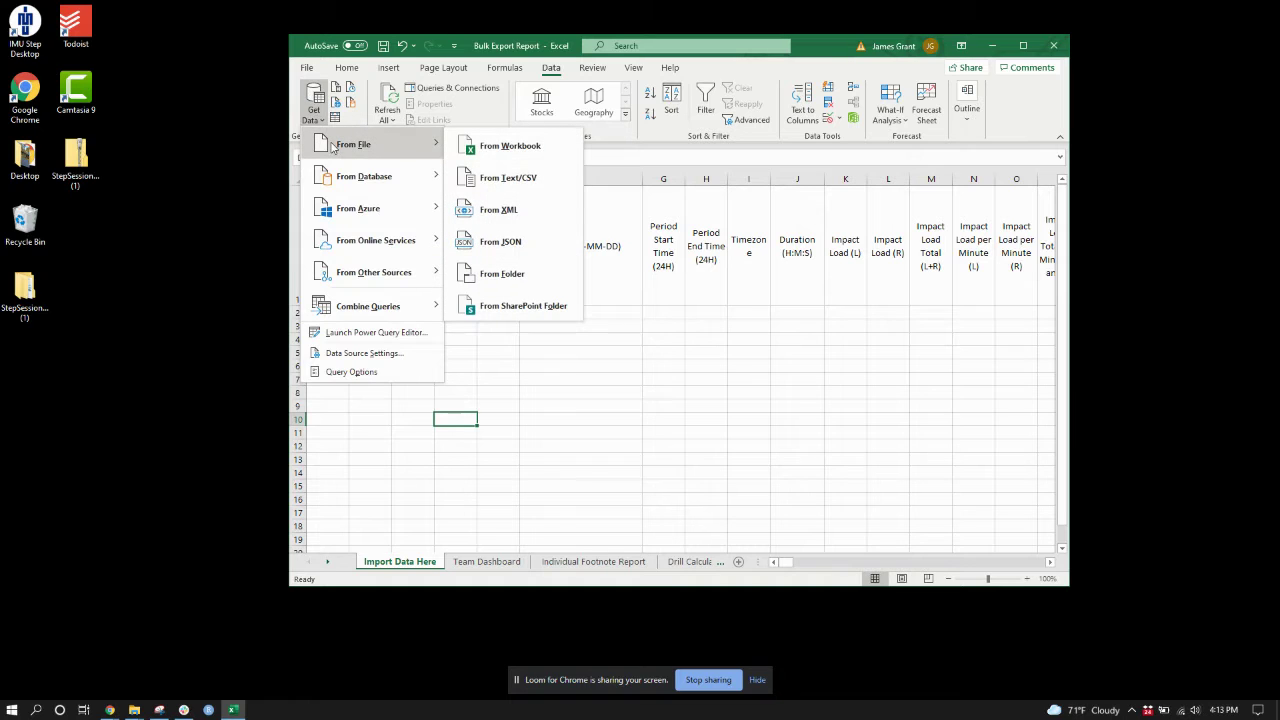
left_click(532, 279)
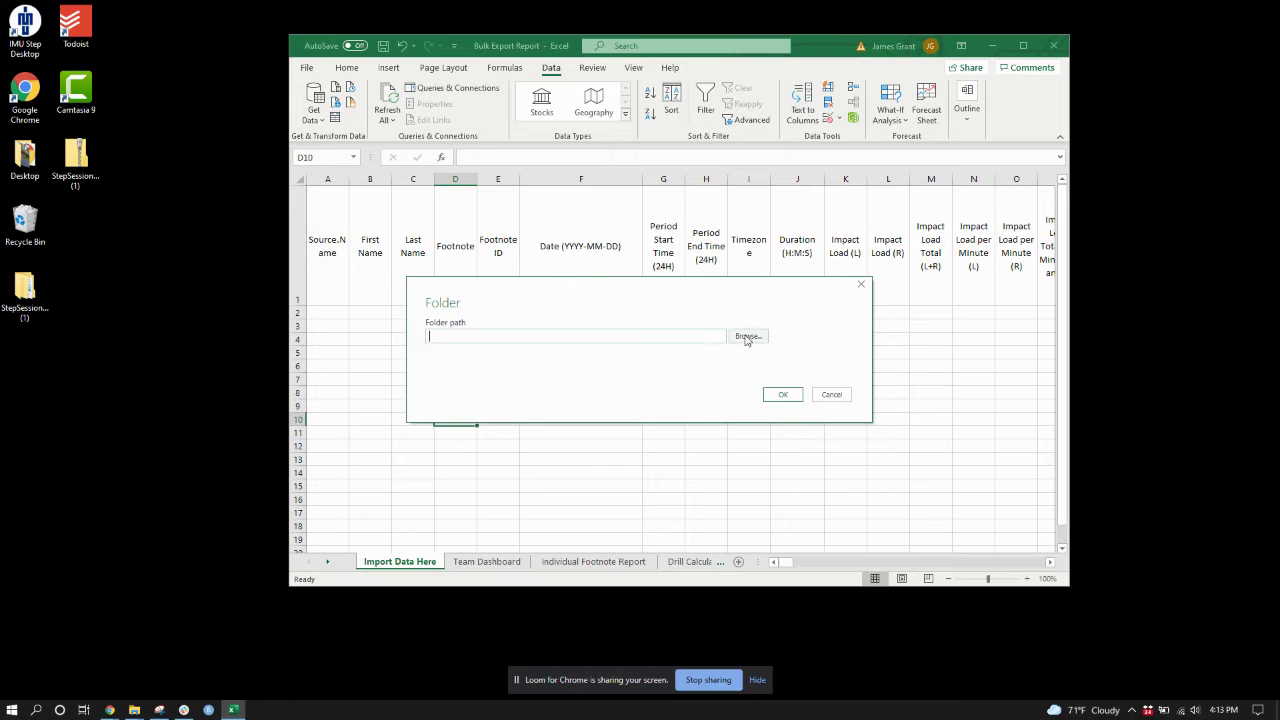
- Browse to the desktop's StepSessionSummaryExport (1) folder and confirm it as the import source
left_click(748, 336)
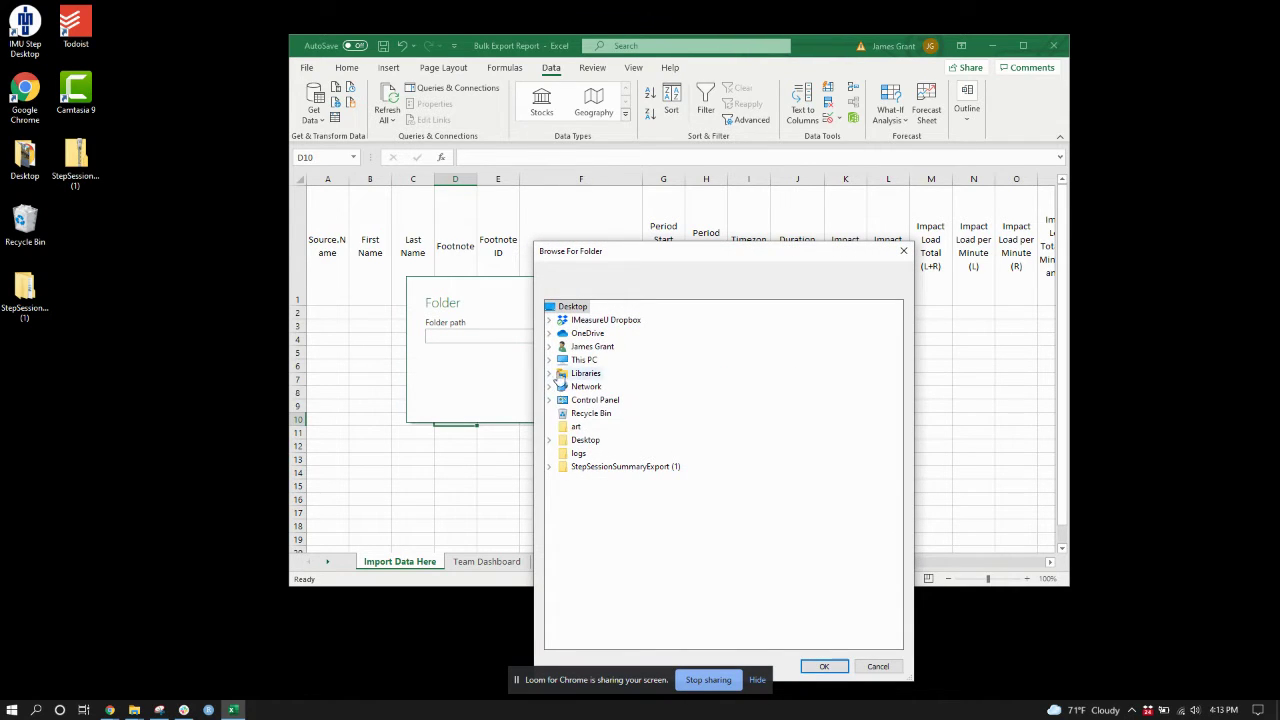
left_click(549, 346)
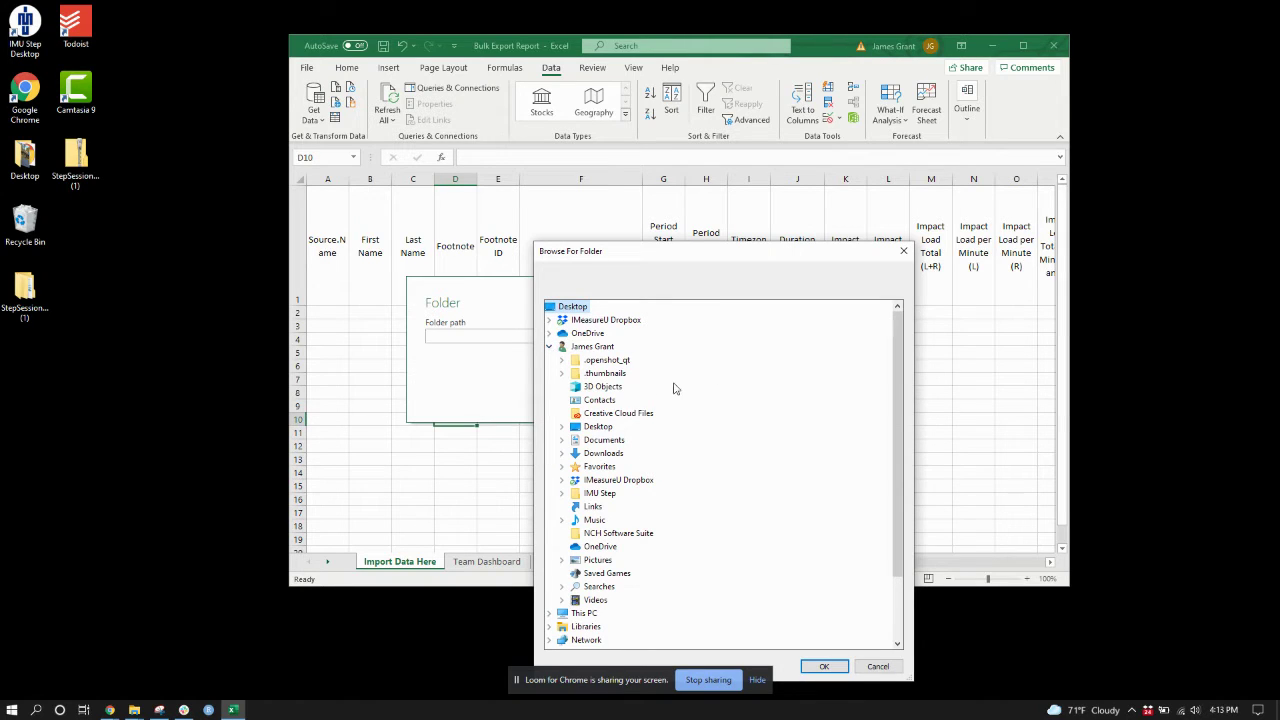
left_click(562, 427)
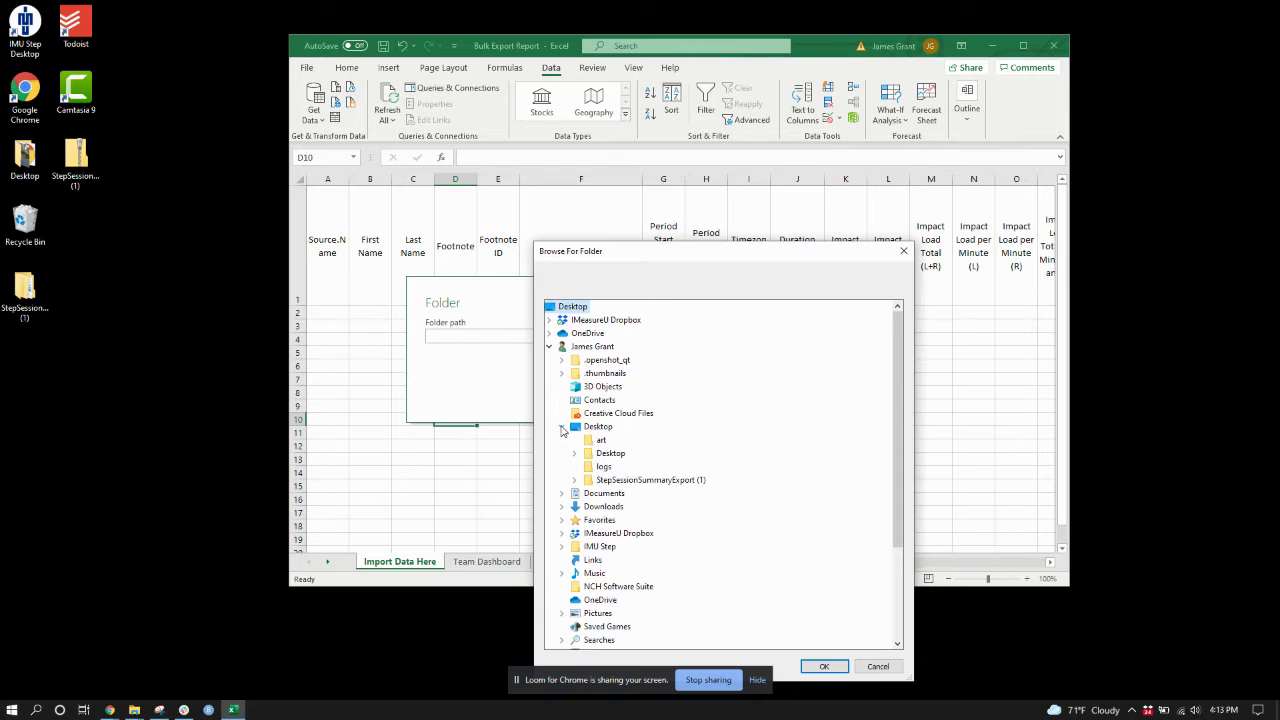
left_click(650, 484)
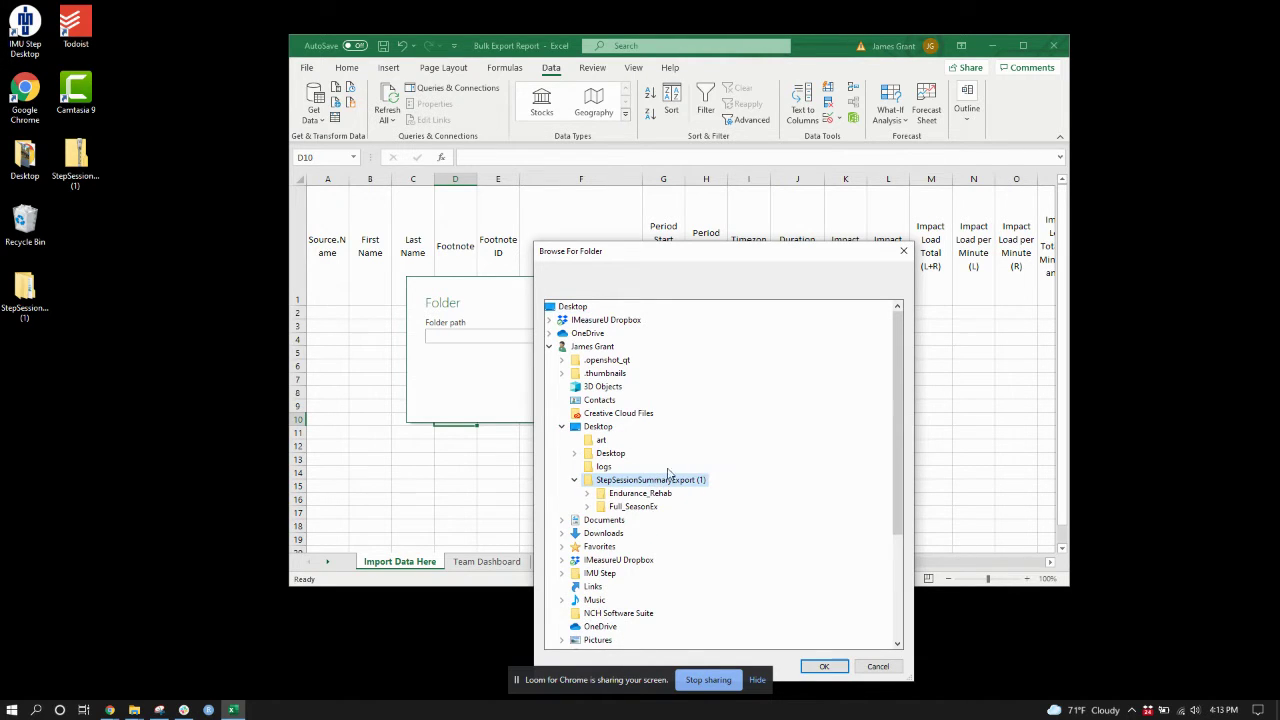
double_click(640, 482)
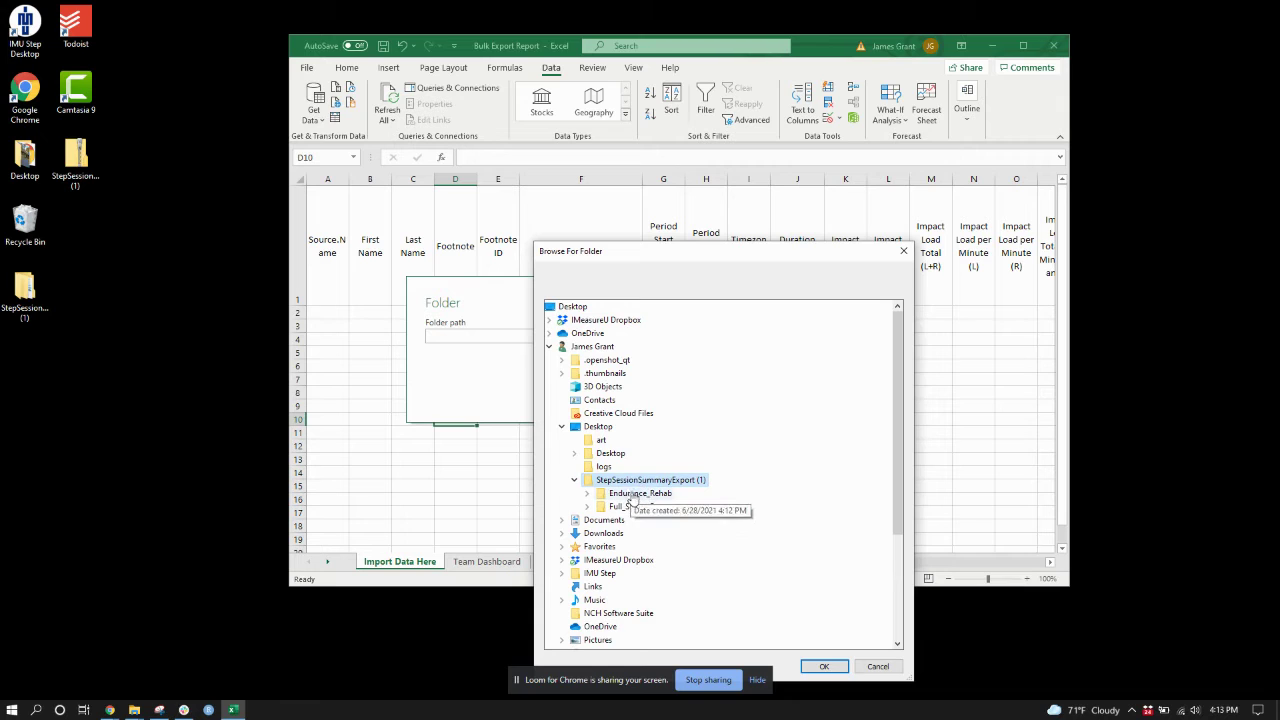
left_click(824, 666)
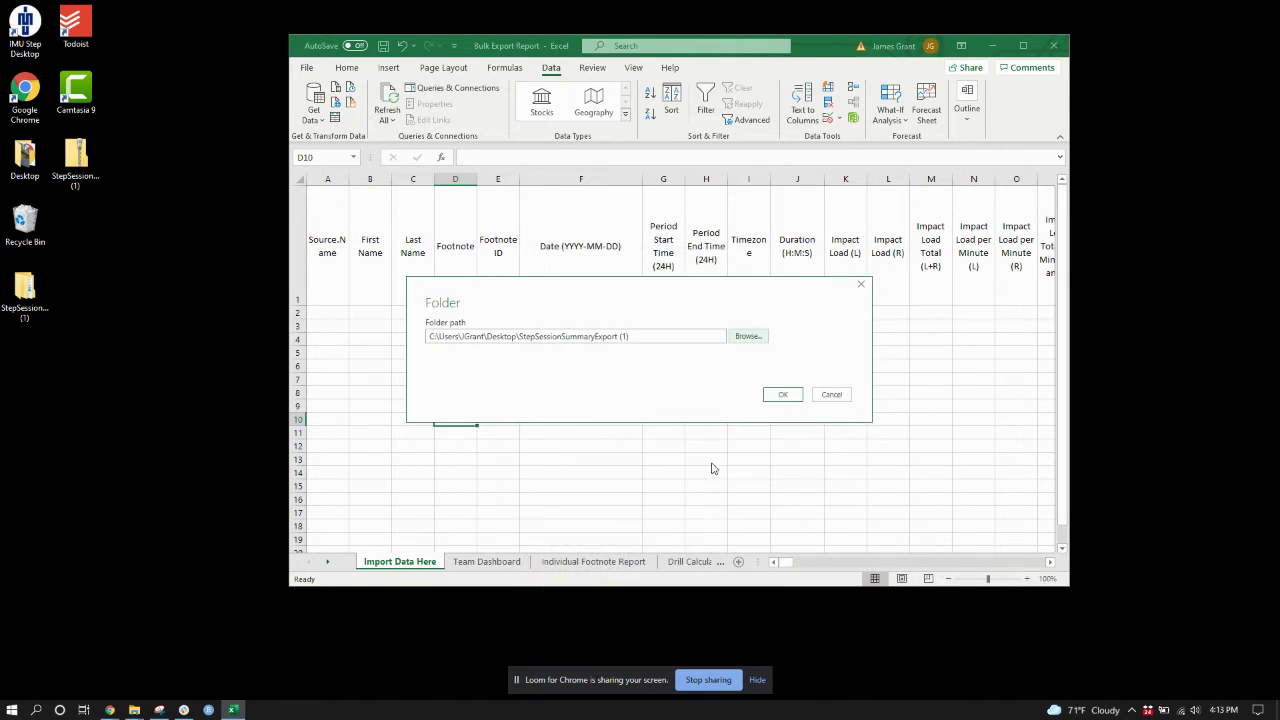
left_click(783, 394)
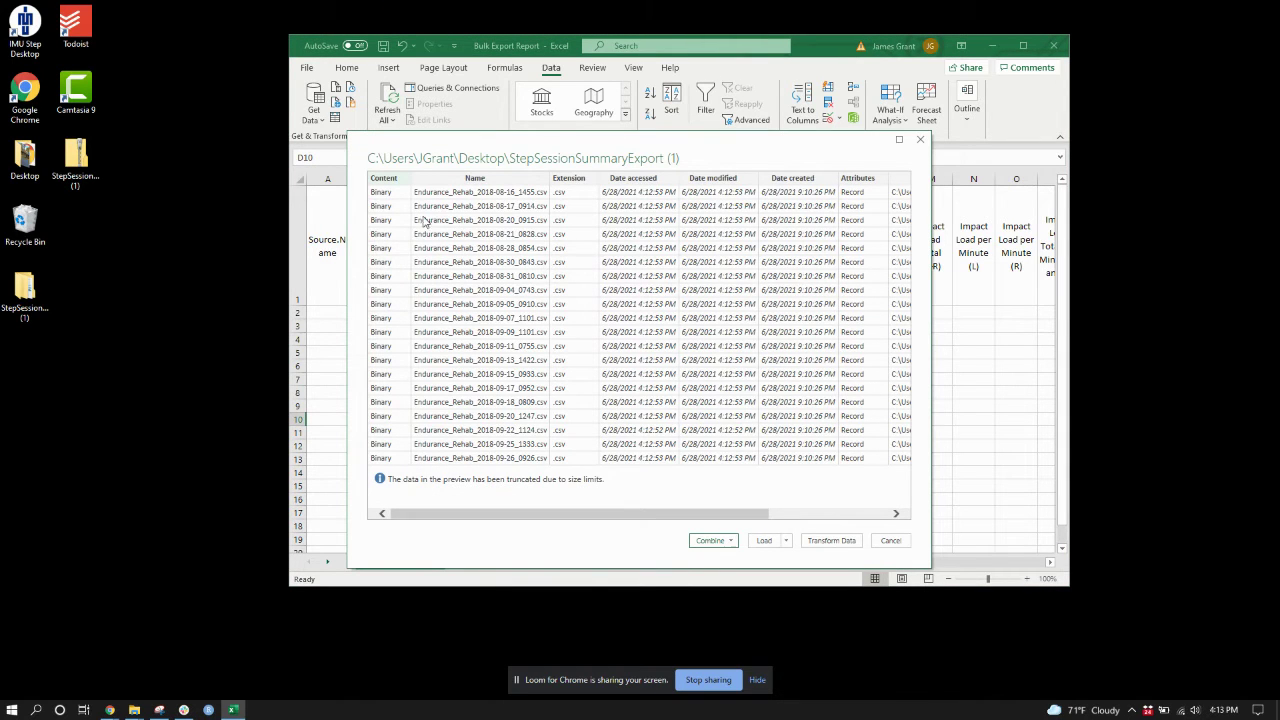
- Combine & Load all the session CSVs using the first file's settings, loading 145 rows
left_click(714, 542)
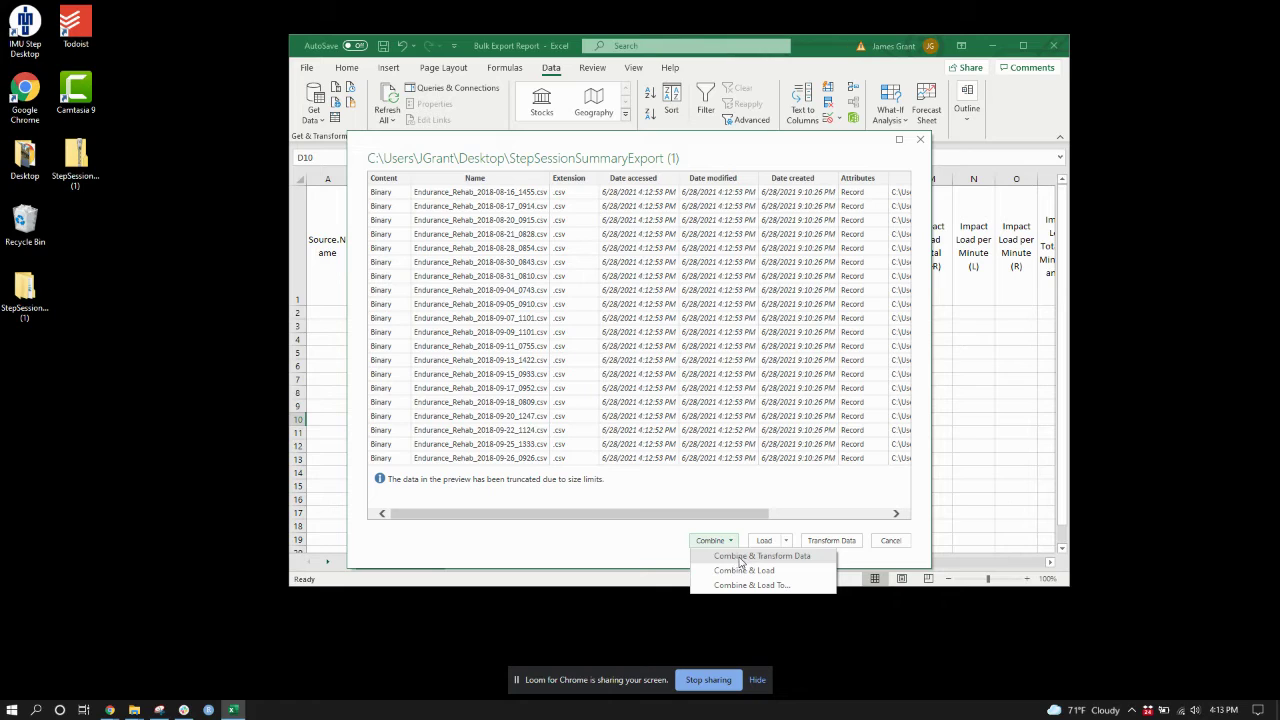
left_click(748, 571)
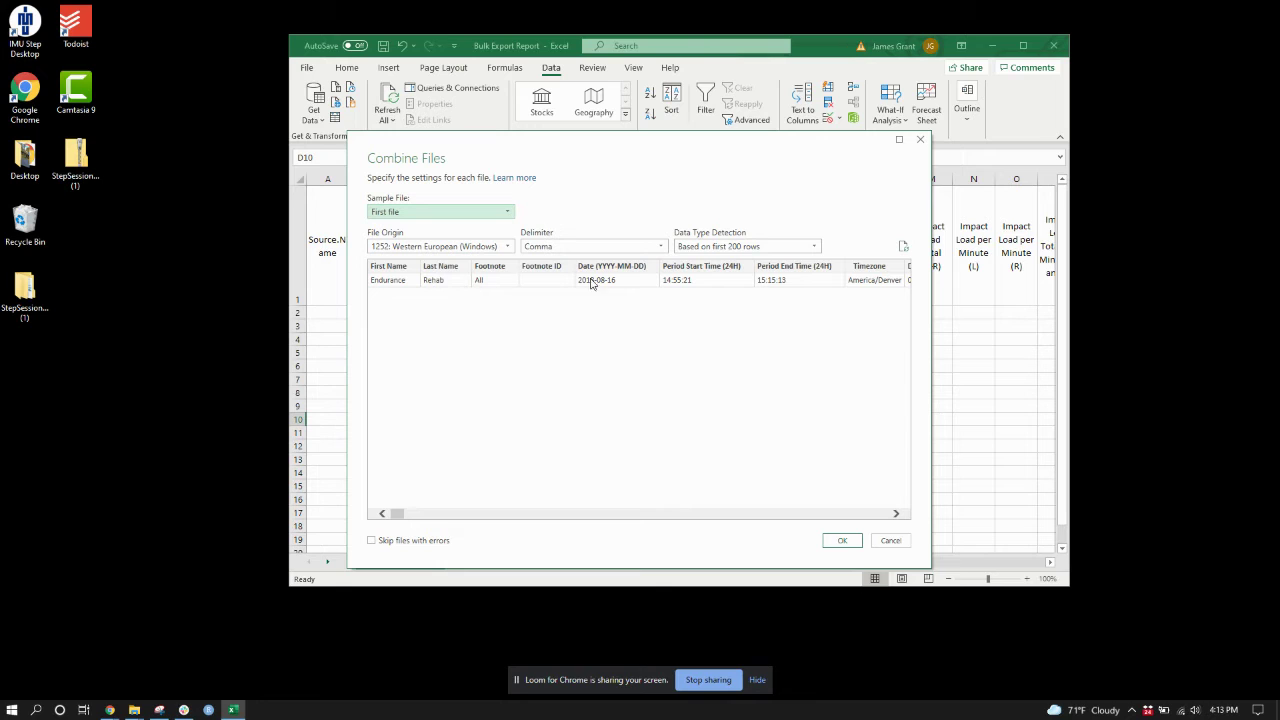
left_click(842, 540)
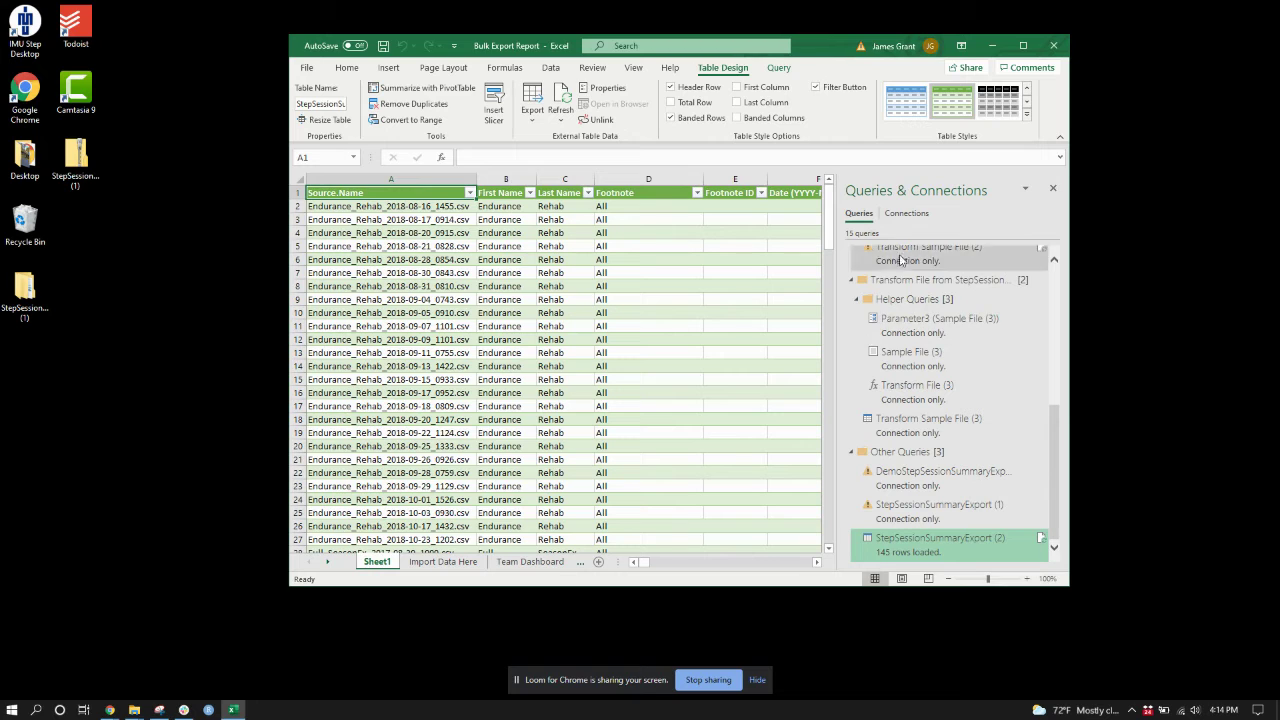
- Close the Queries & Connections pane and scroll through the combined Endurance_Rehab session table
left_click(1053, 188)
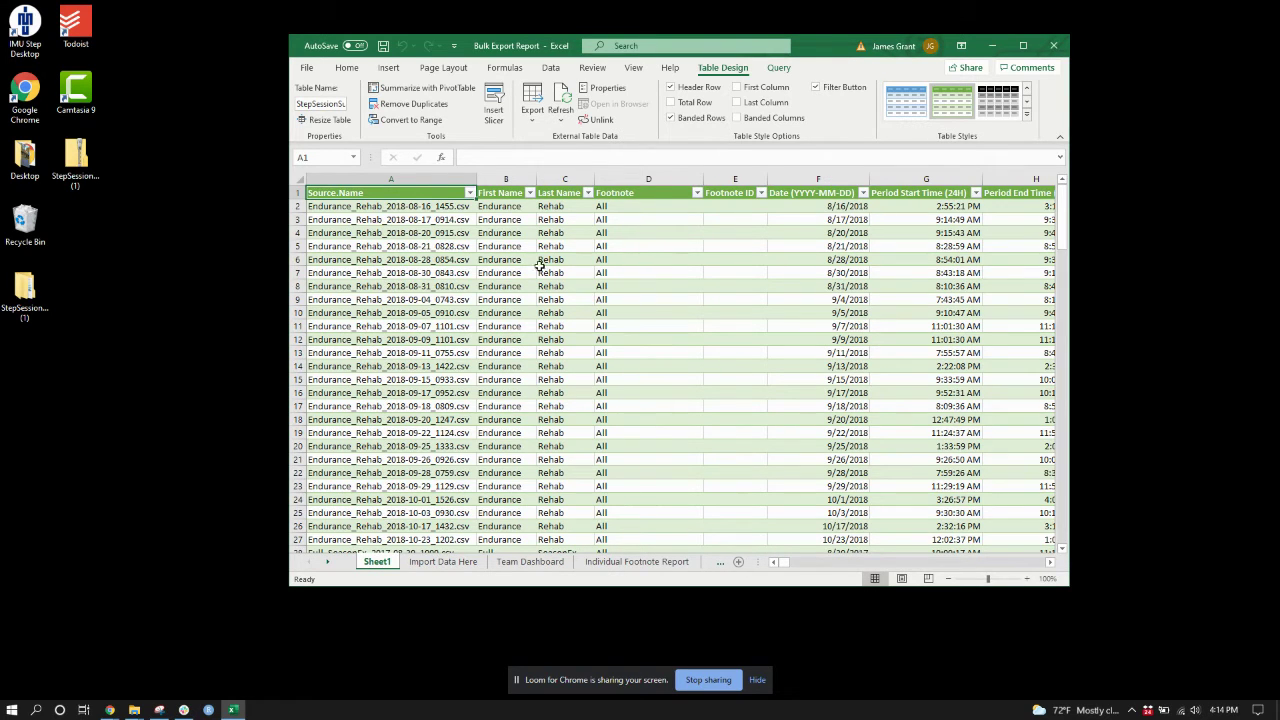
scroll(430, 260, "down", 6)
scroll(430, 260, "up", 6)
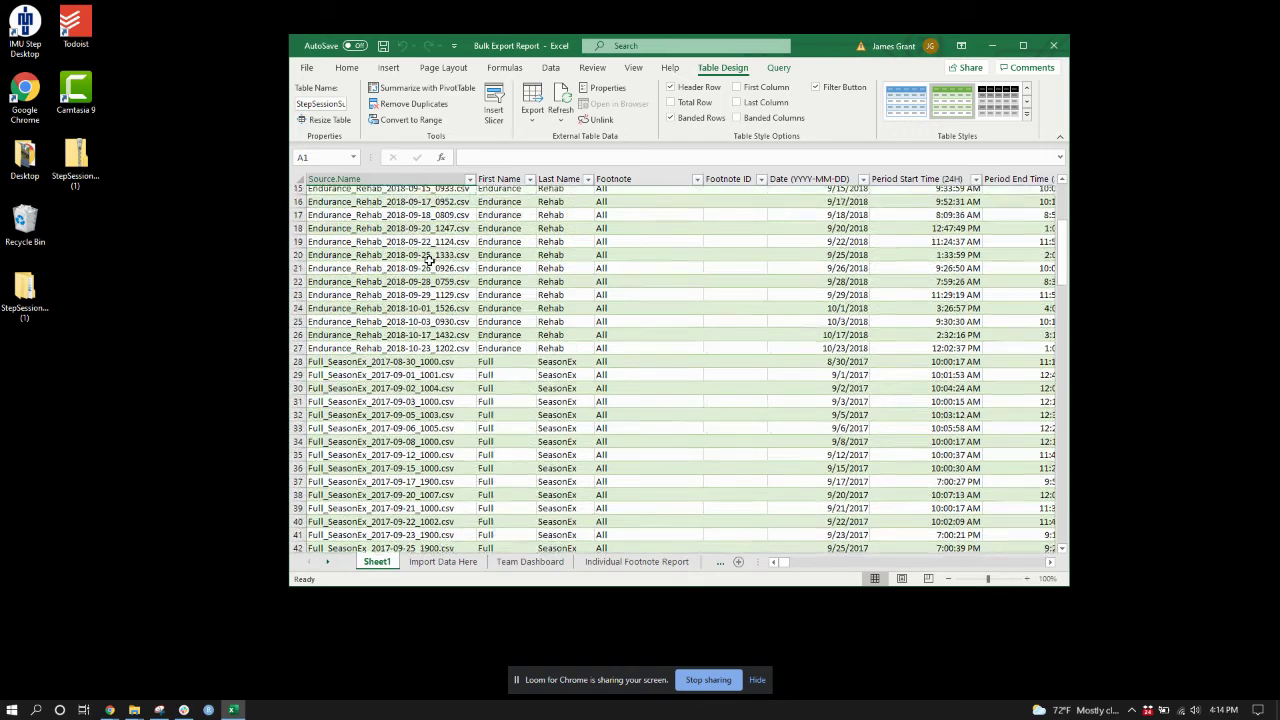
left_click(786, 566)
mouse_move(786, 566)
left_mouse_down()
mouse_move(900, 566)
mouse_move(786, 566)
left_mouse_up()
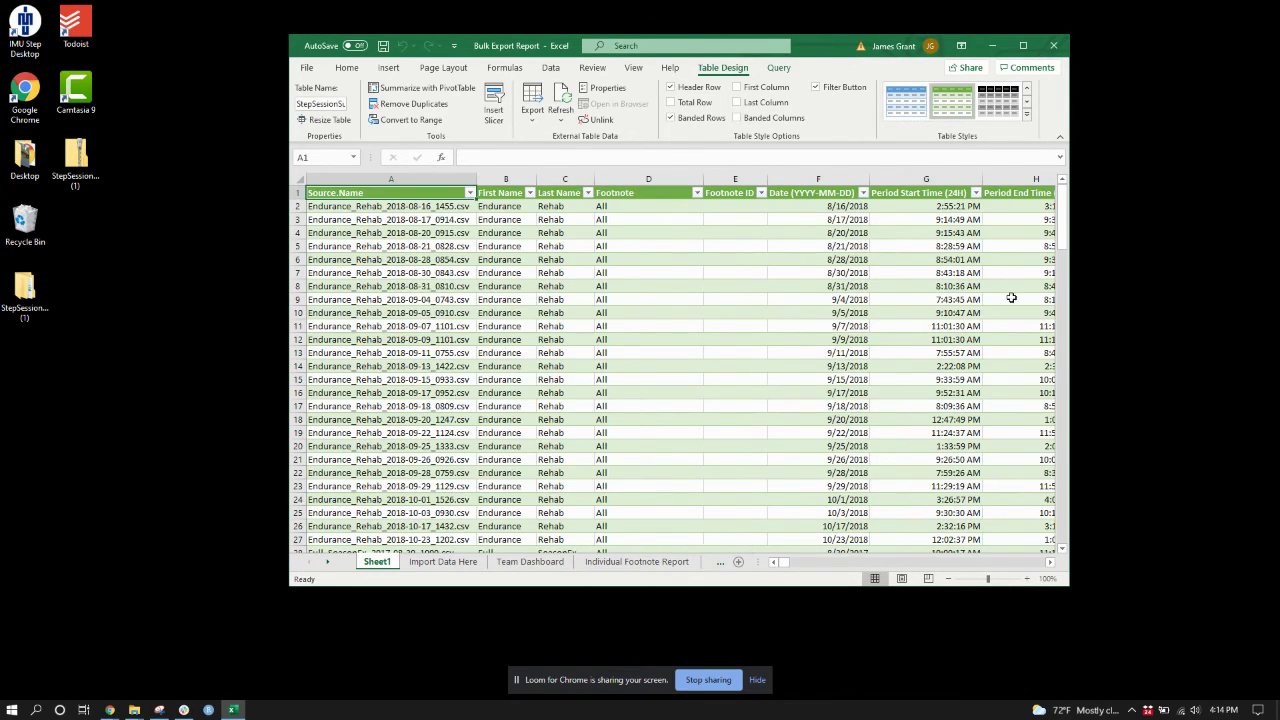
left_click_drag(1062, 226, 1089, 232)
- Copy the combined table's data from A2 to its last row and column, and paste it at A2 of Import Data Here
left_click(333, 206)
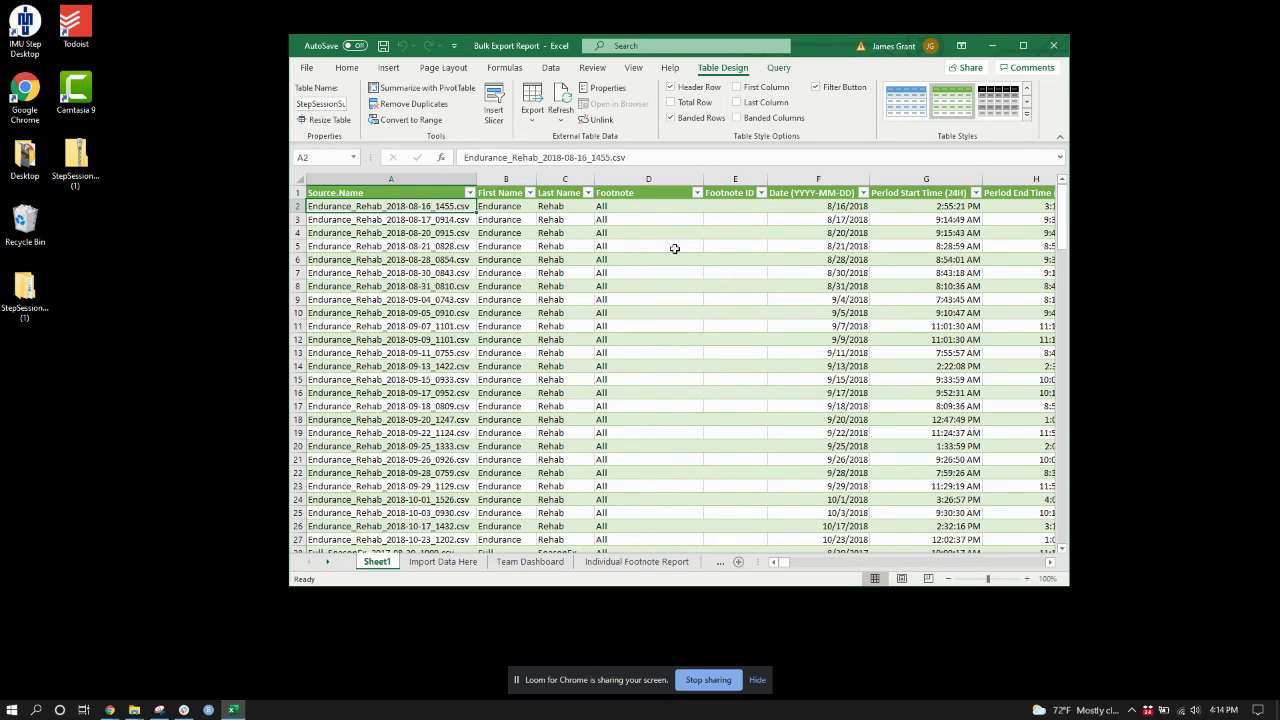
key("ctrl+shift+Down")
key("ctrl+shift+Right")
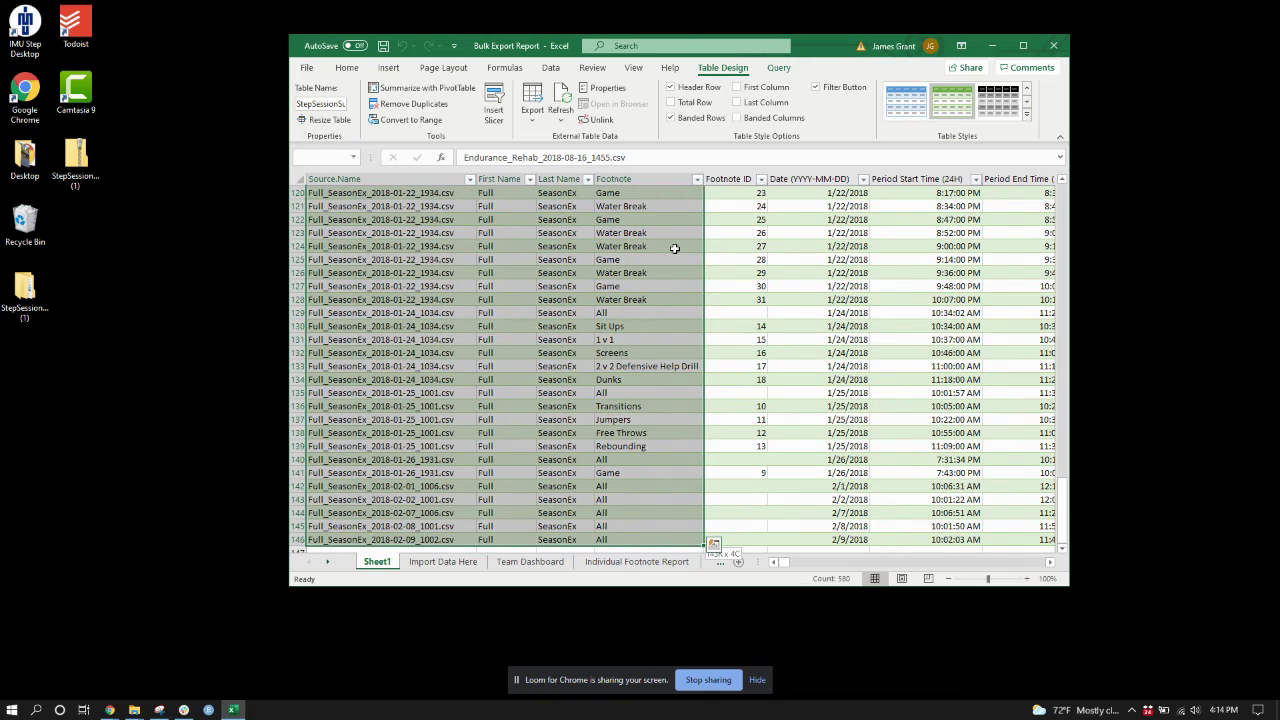
key("ctrl+shift+Right")
key("ctrl+shift+Left")
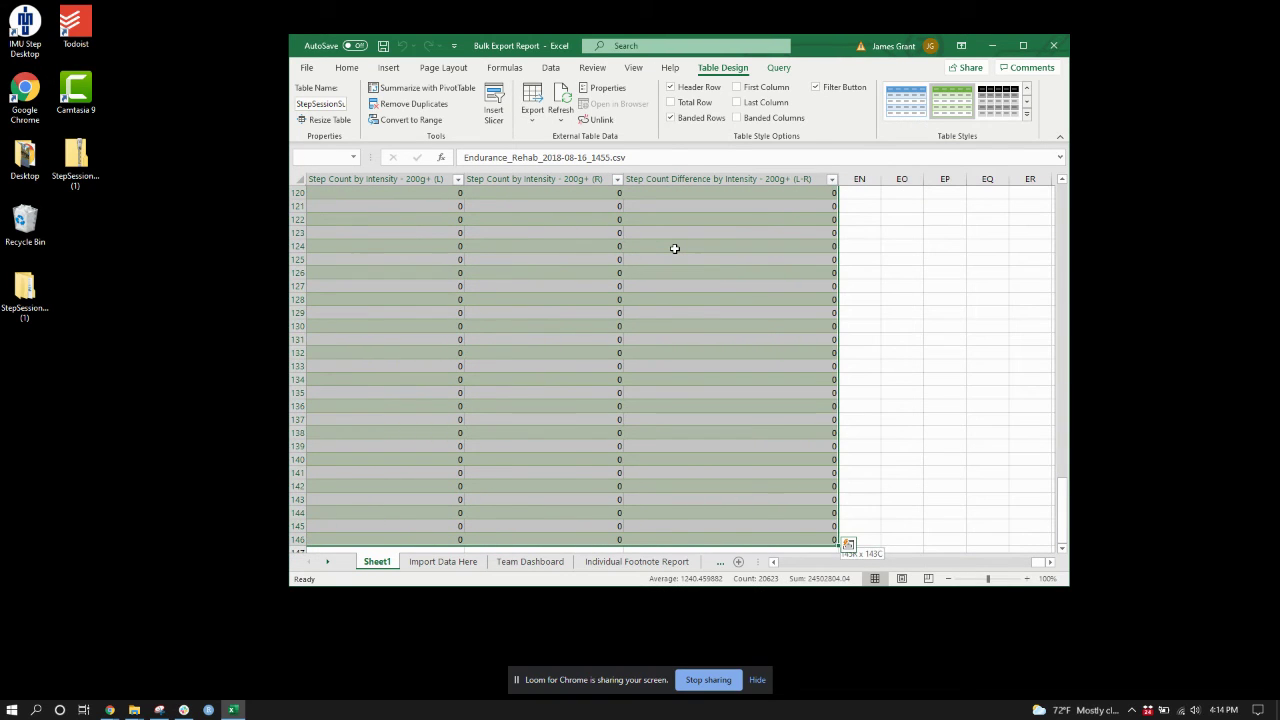
key("ctrl+c")
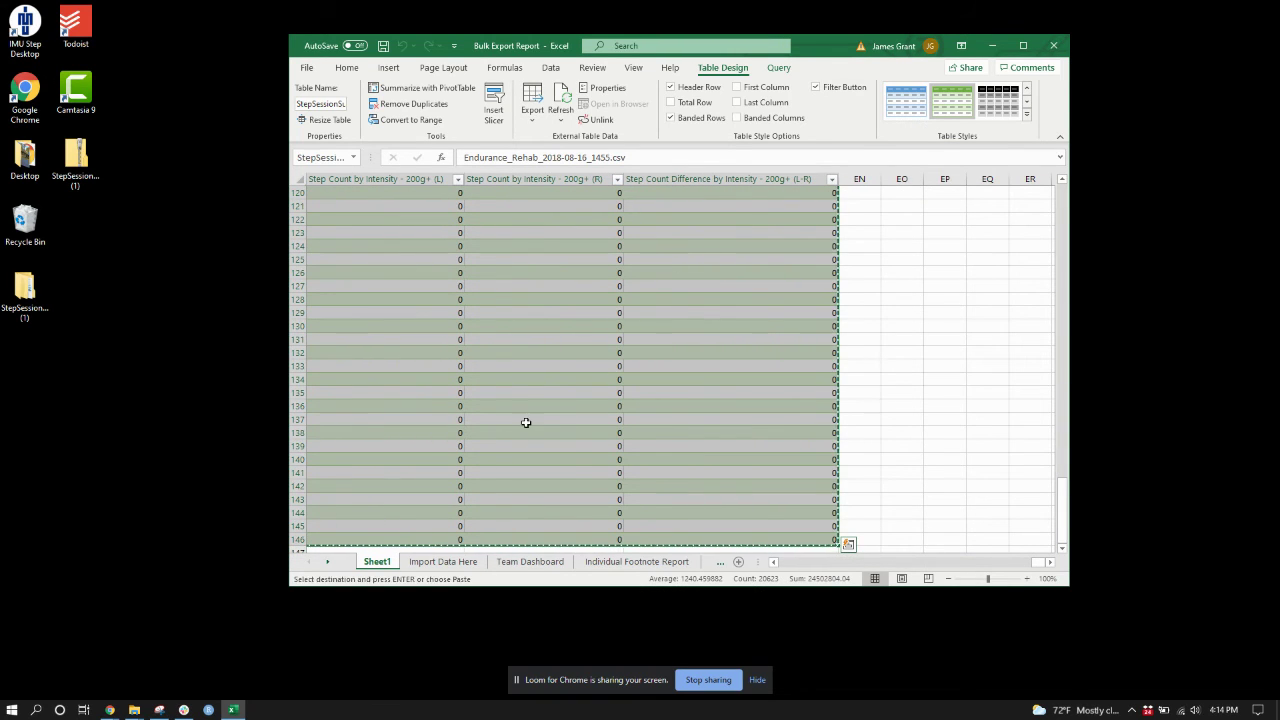
left_click(440, 564)
left_click(328, 313)
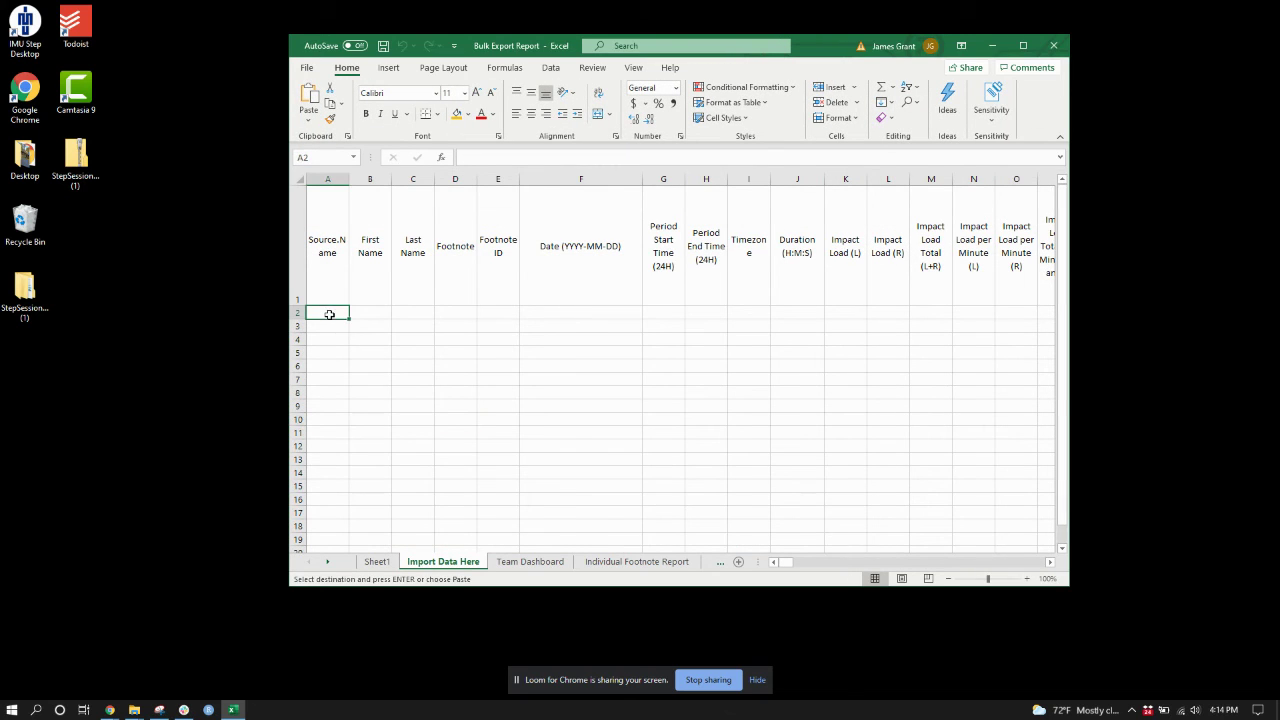
key("ctrl+v")
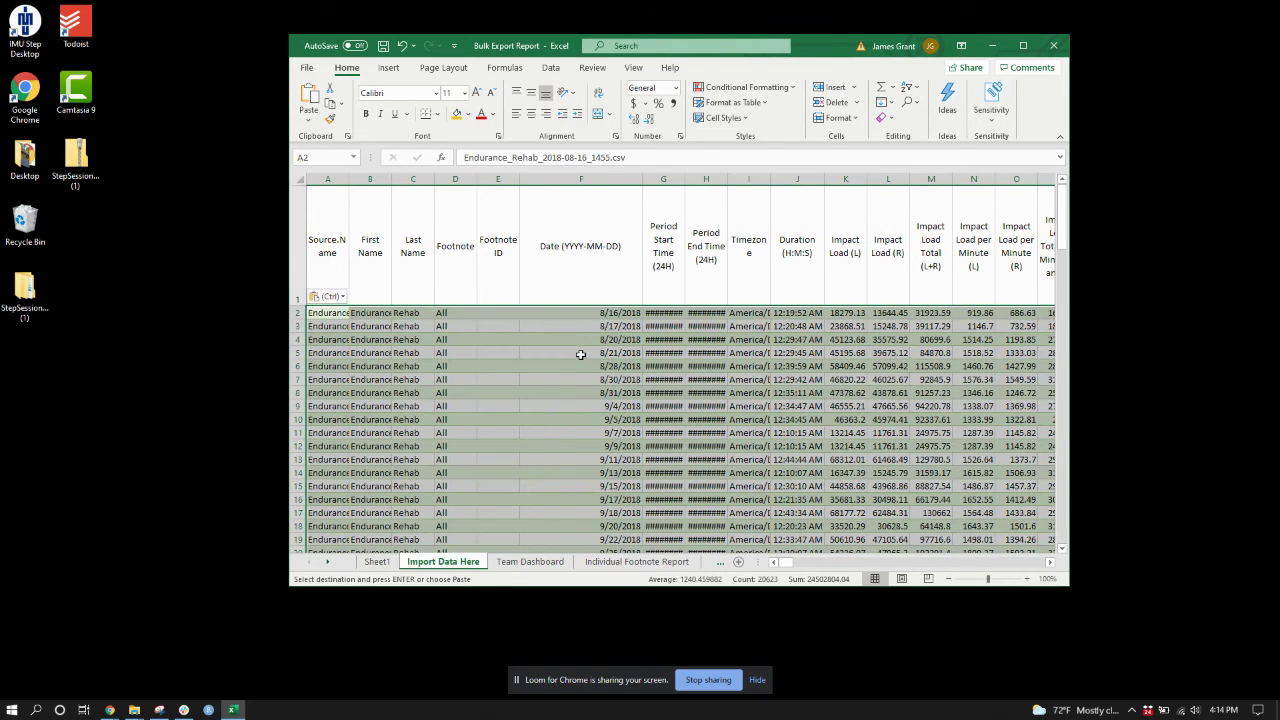
left_click(550, 356)
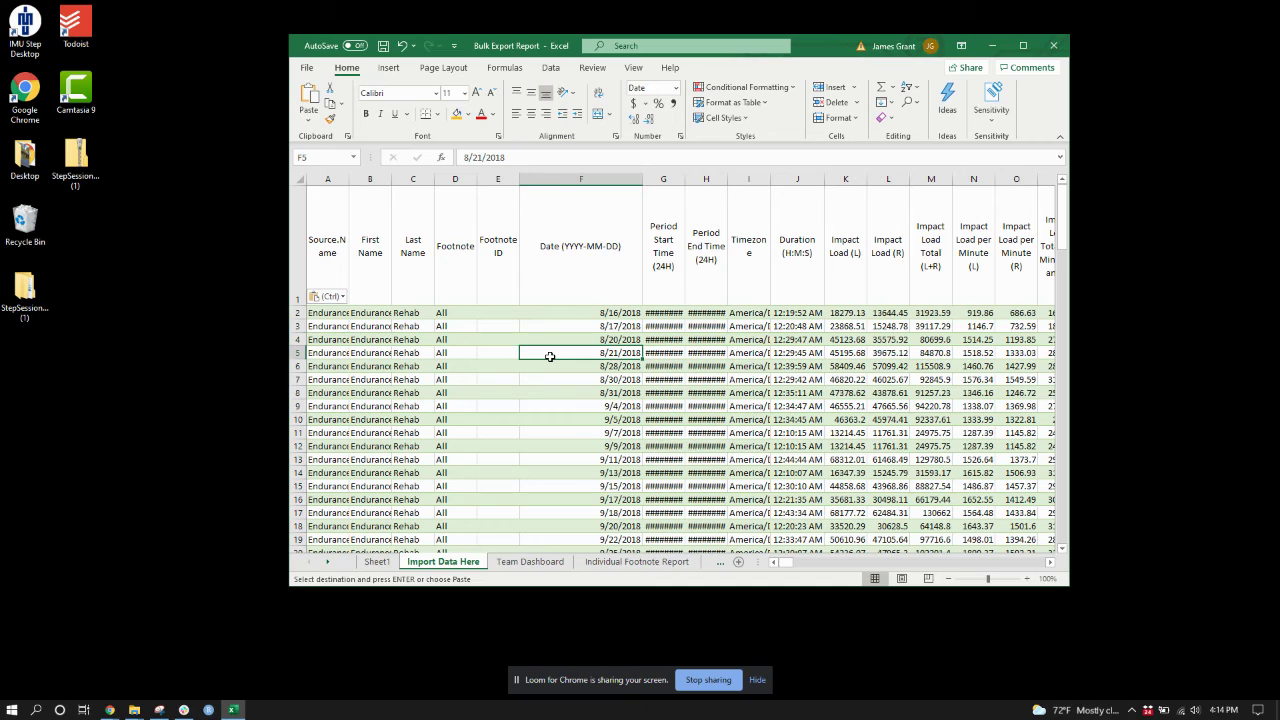